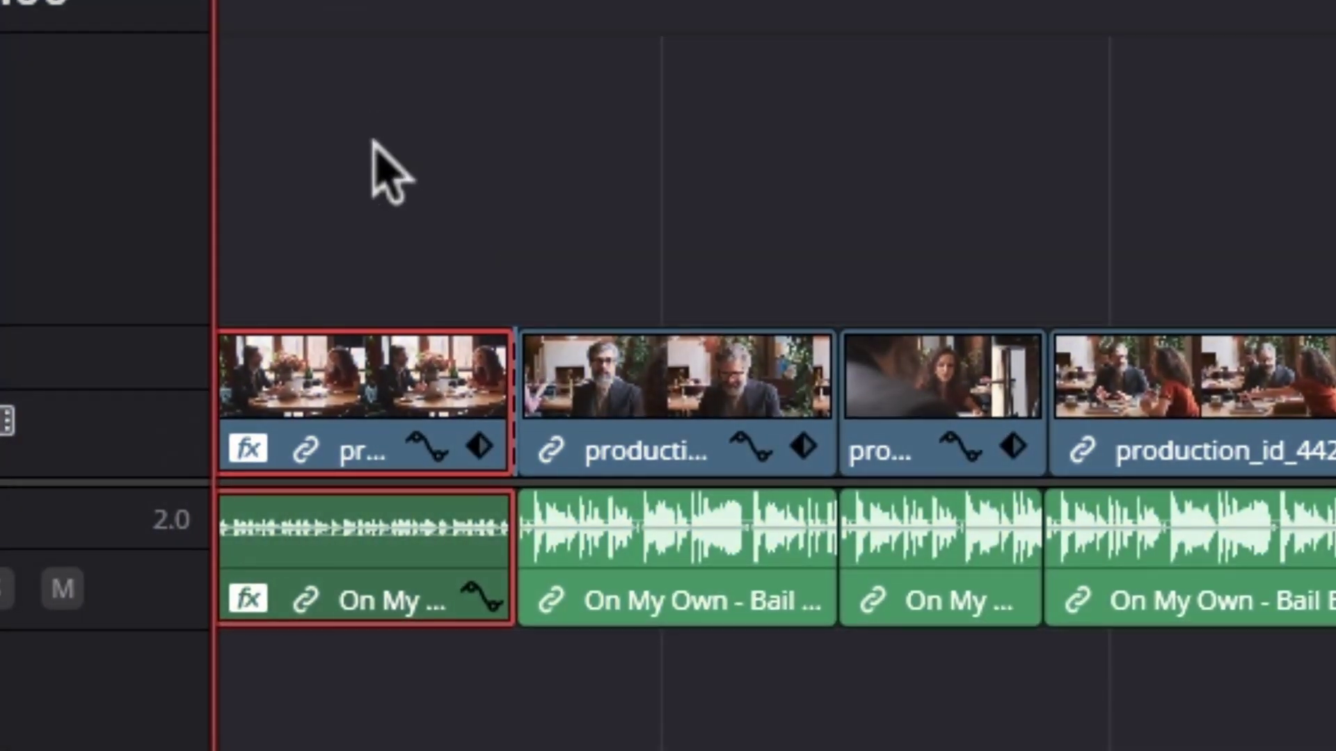
Select the first clip with its audio and inspect its Vignette and Chorus effect settings.
{"action": "left_click", "coordinate": [372, 143]}
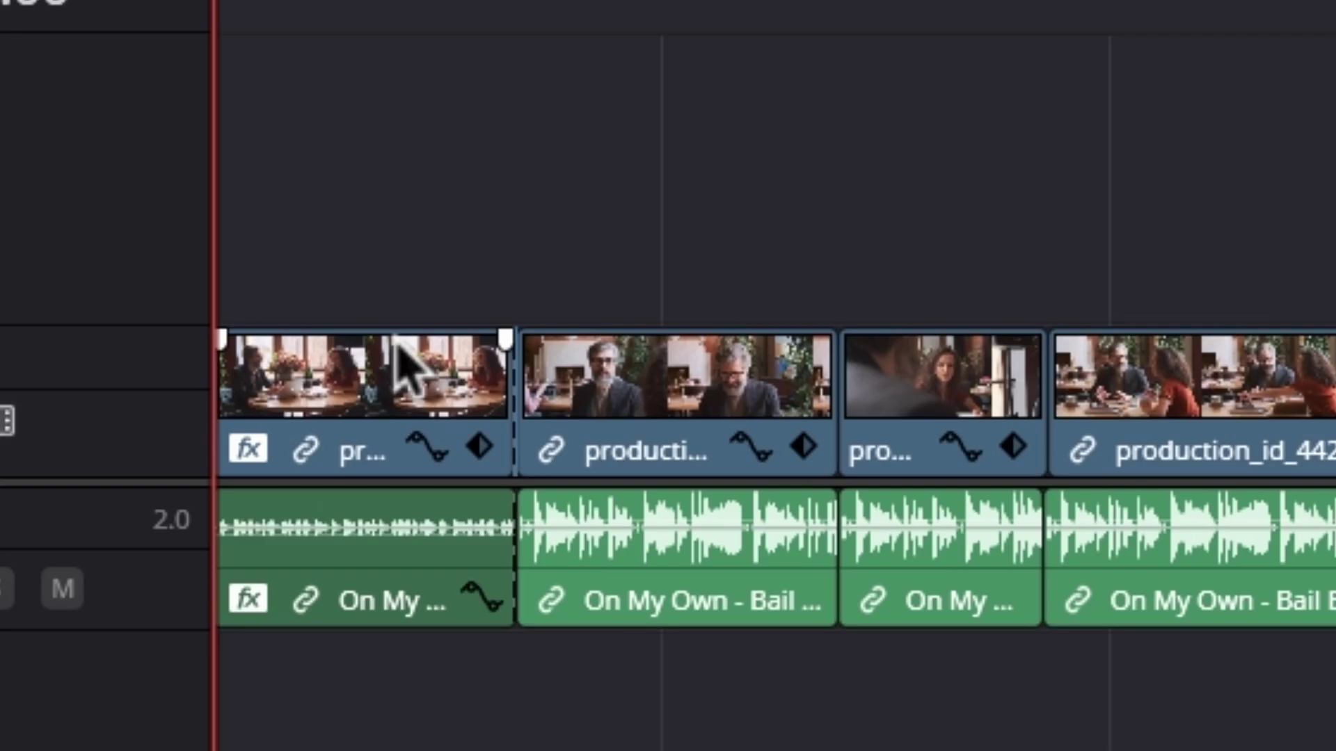
{"action": "left_click", "coordinate": [372, 381]}
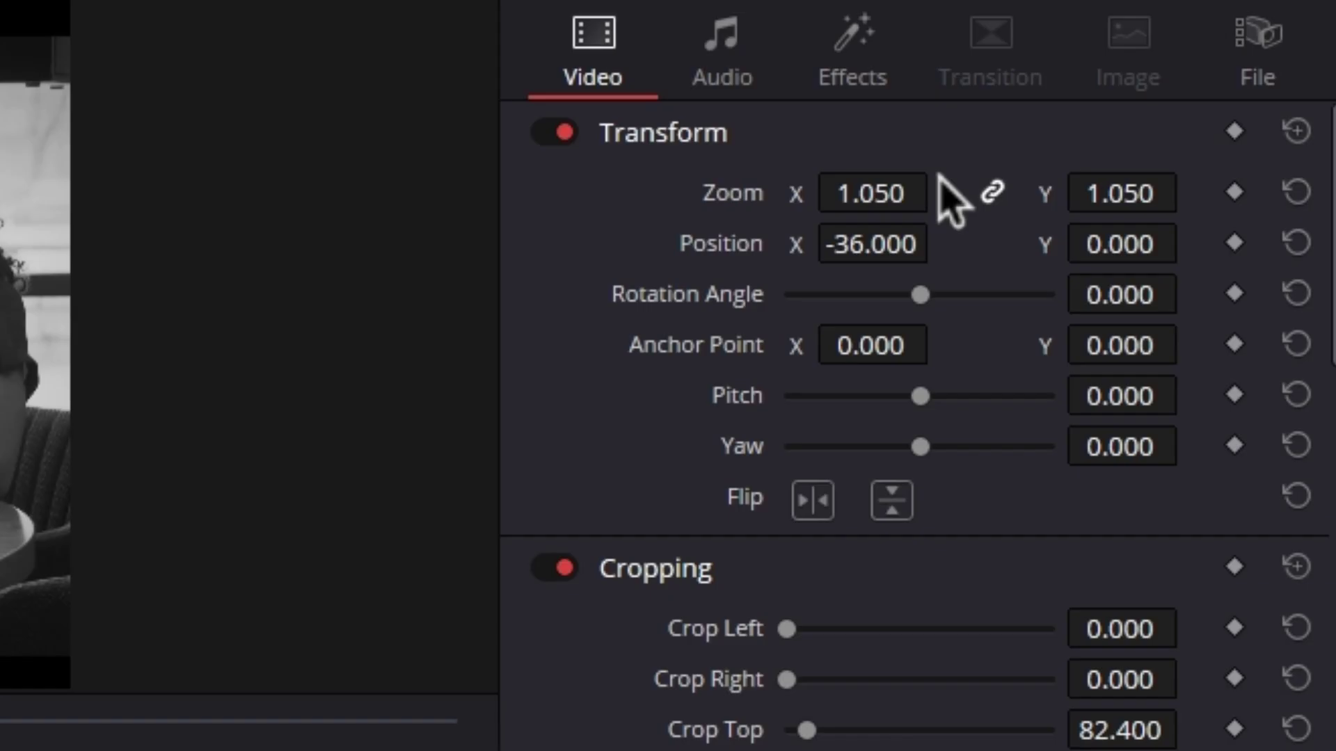
{"action": "scroll", "coordinate": [905, 506], "scroll_direction": "down", "scroll_amount": 5}
{"action": "scroll", "coordinate": [909, 501], "scroll_direction": "up", "scroll_amount": 5}
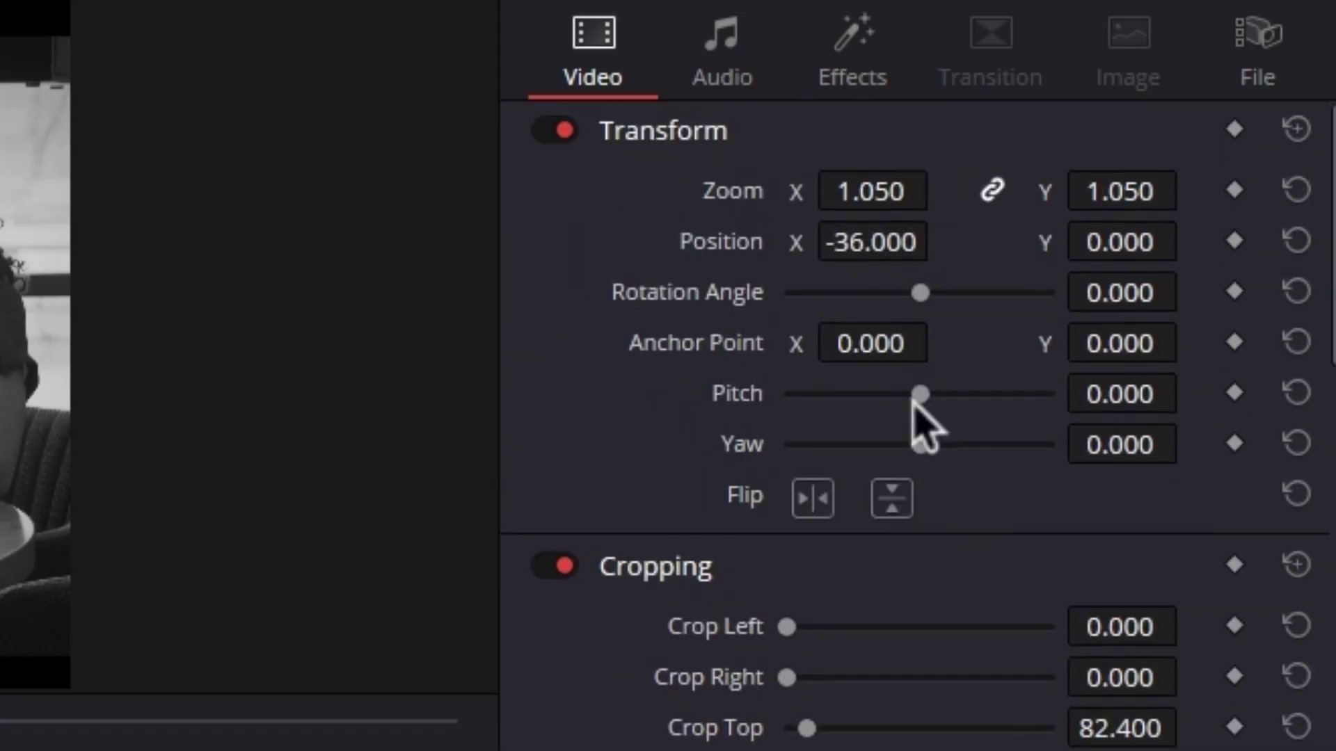
{"action": "left_click", "coordinate": [712, 97]}
{"action": "left_click", "coordinate": [883, 65]}
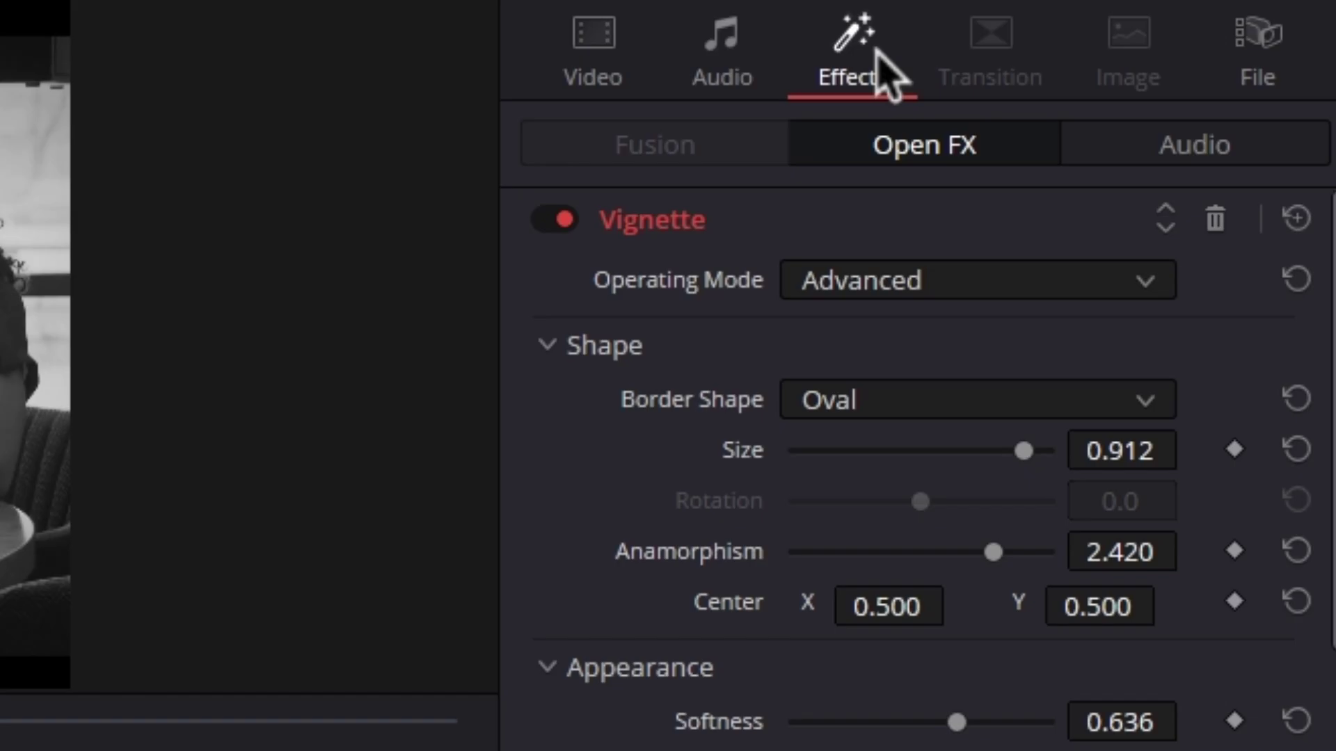
{"action": "left_click", "coordinate": [1131, 147]}
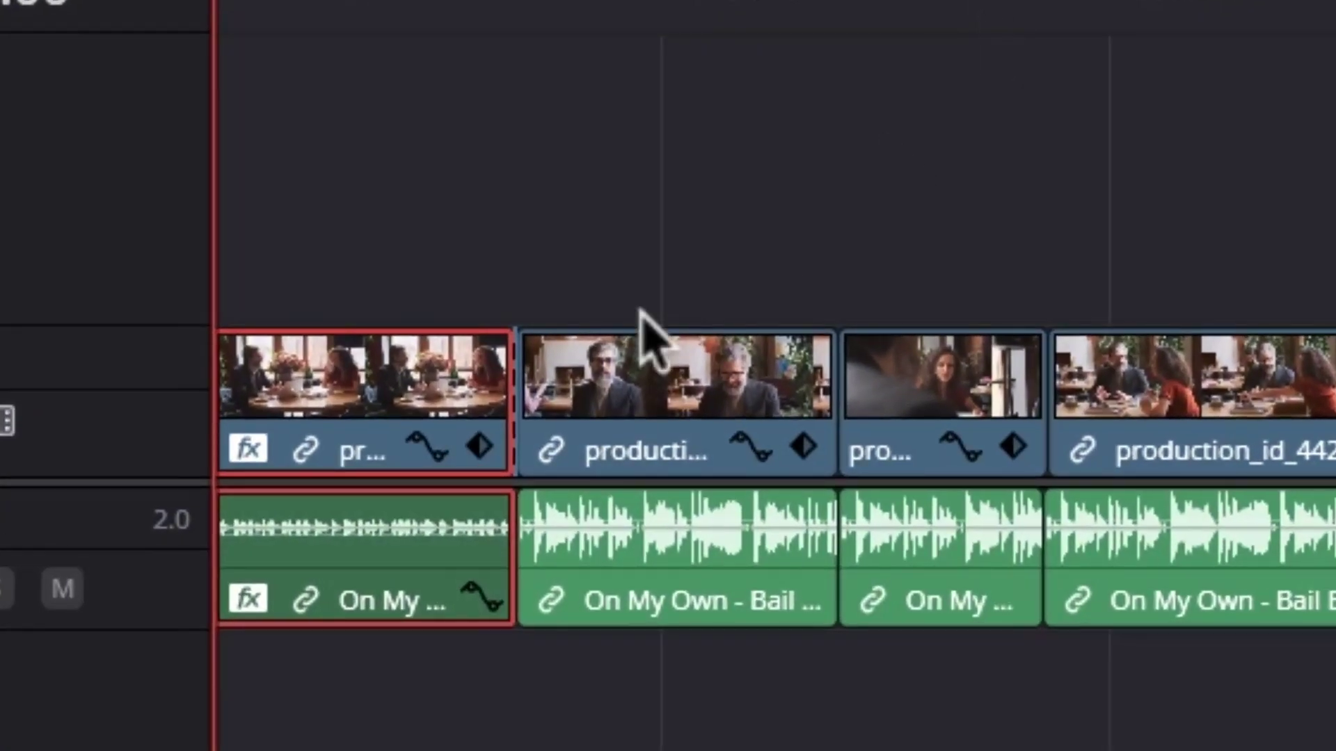
Copy the first clip along with its Vignette and Chorus effects.
{"action": "key", "text": "ctrl+c"}
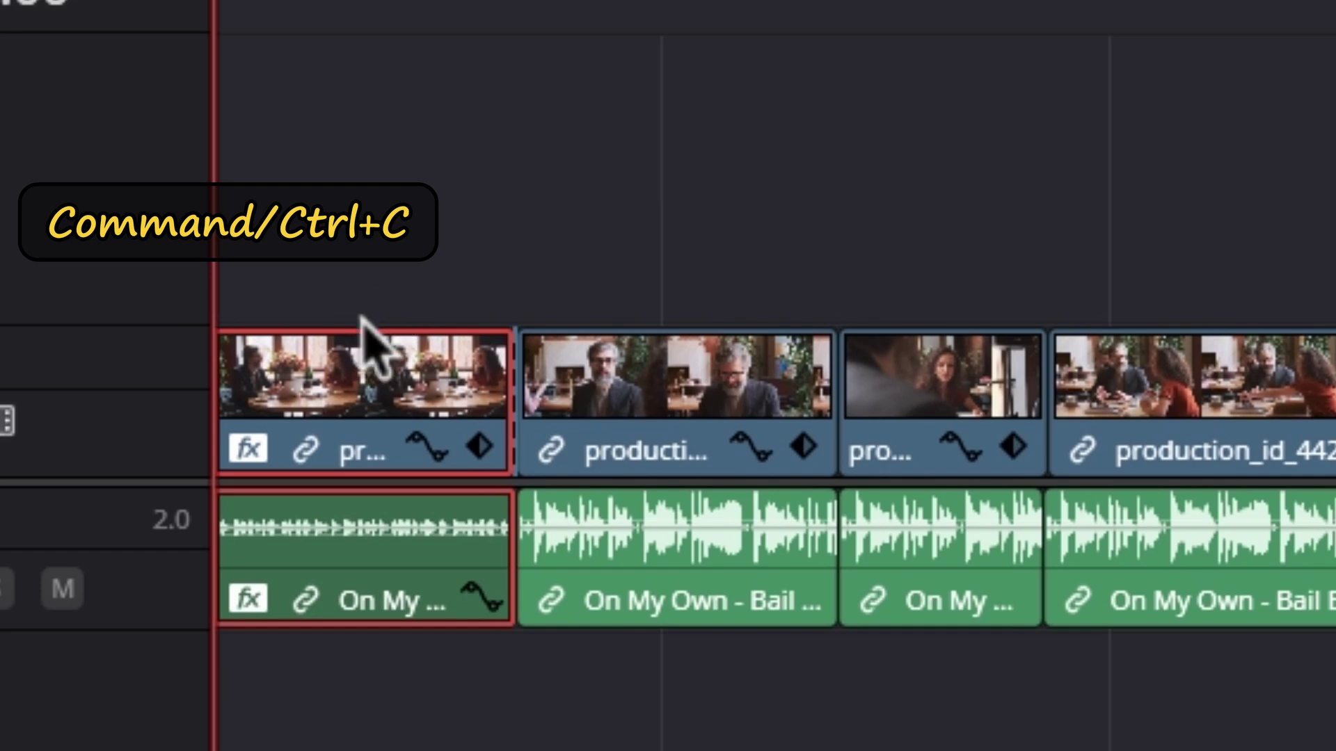
{"action": "right_click", "coordinate": [355, 402]}
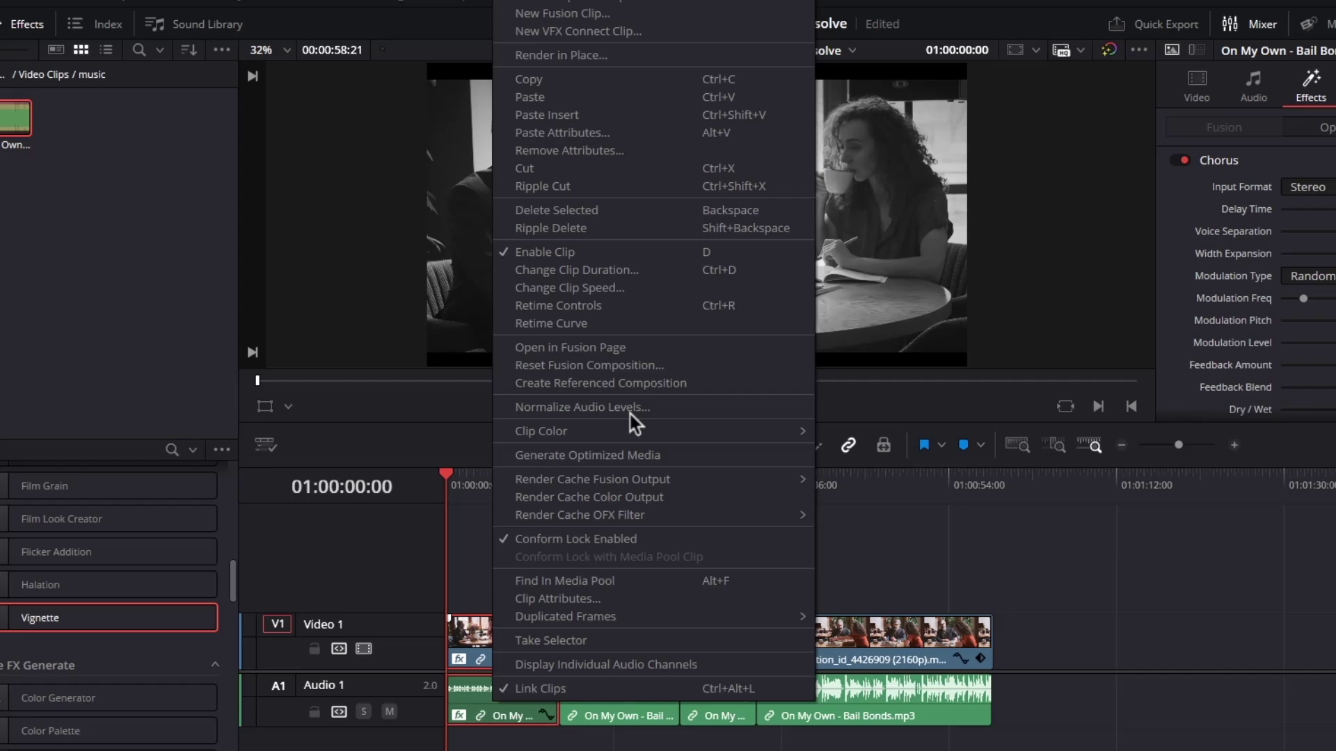
{"action": "left_click", "coordinate": [556, 75]}
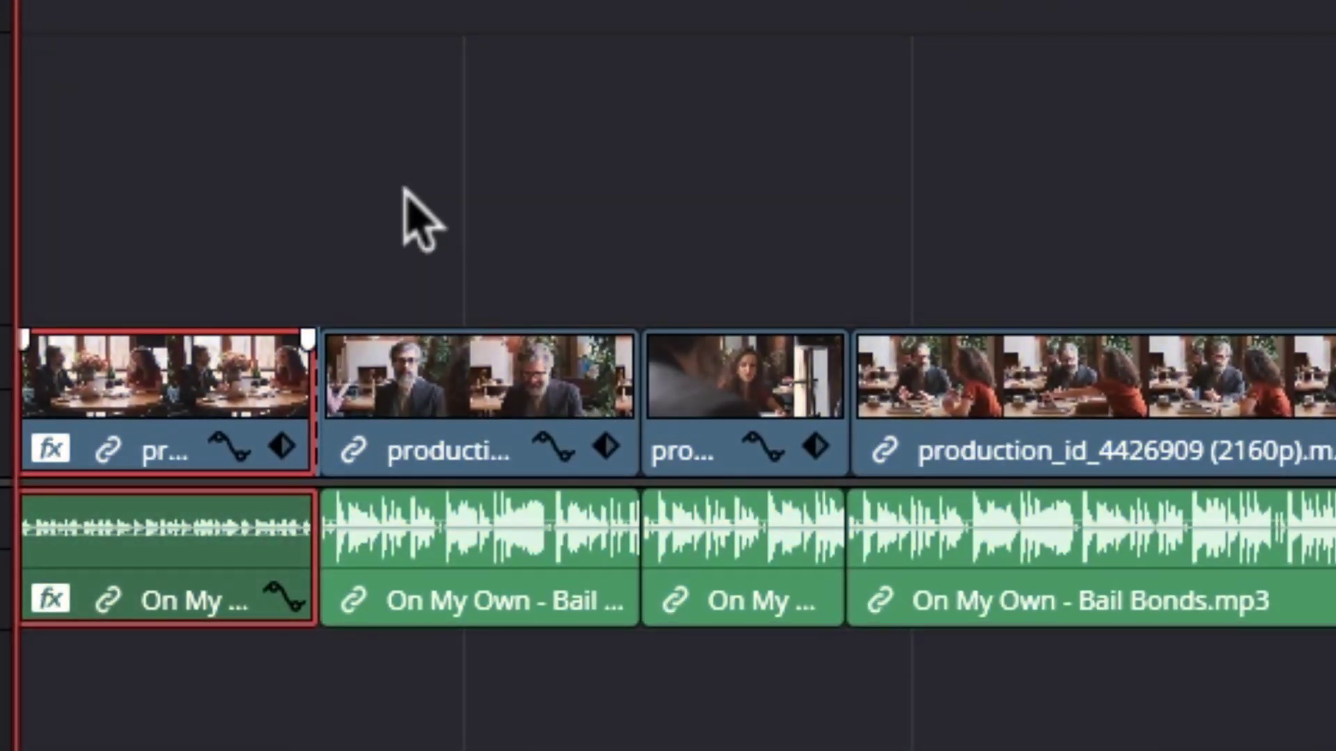
Click-select the second, third and fourth clips with their audio.
{"action": "left_click", "coordinate": [417, 220]}
{"action": "mouse_move", "coordinate": [404, 190]}
{"action": "left_mouse_down"}
{"action": "mouse_move", "coordinate": [798, 475]}
{"action": "mouse_move", "coordinate": [527, 287]}
{"action": "left_mouse_up"}
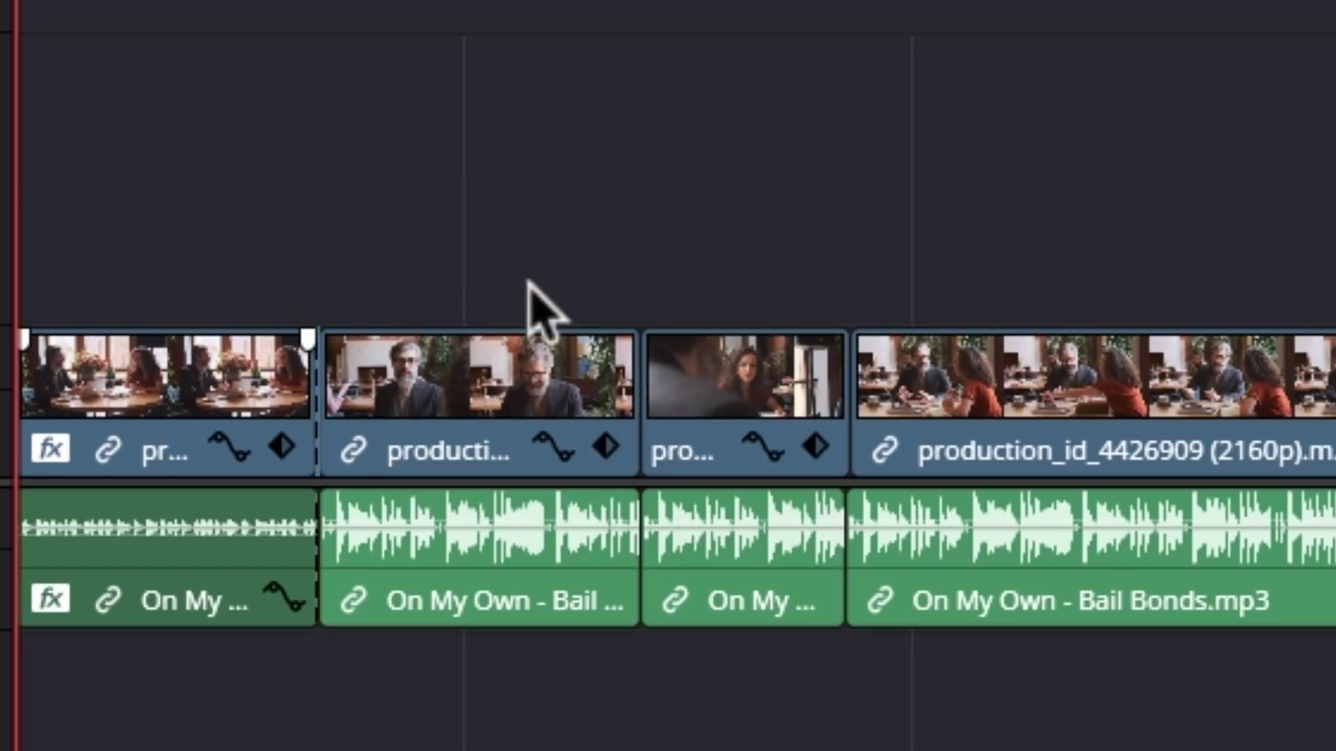
{"action": "left_click", "coordinate": [509, 402]}
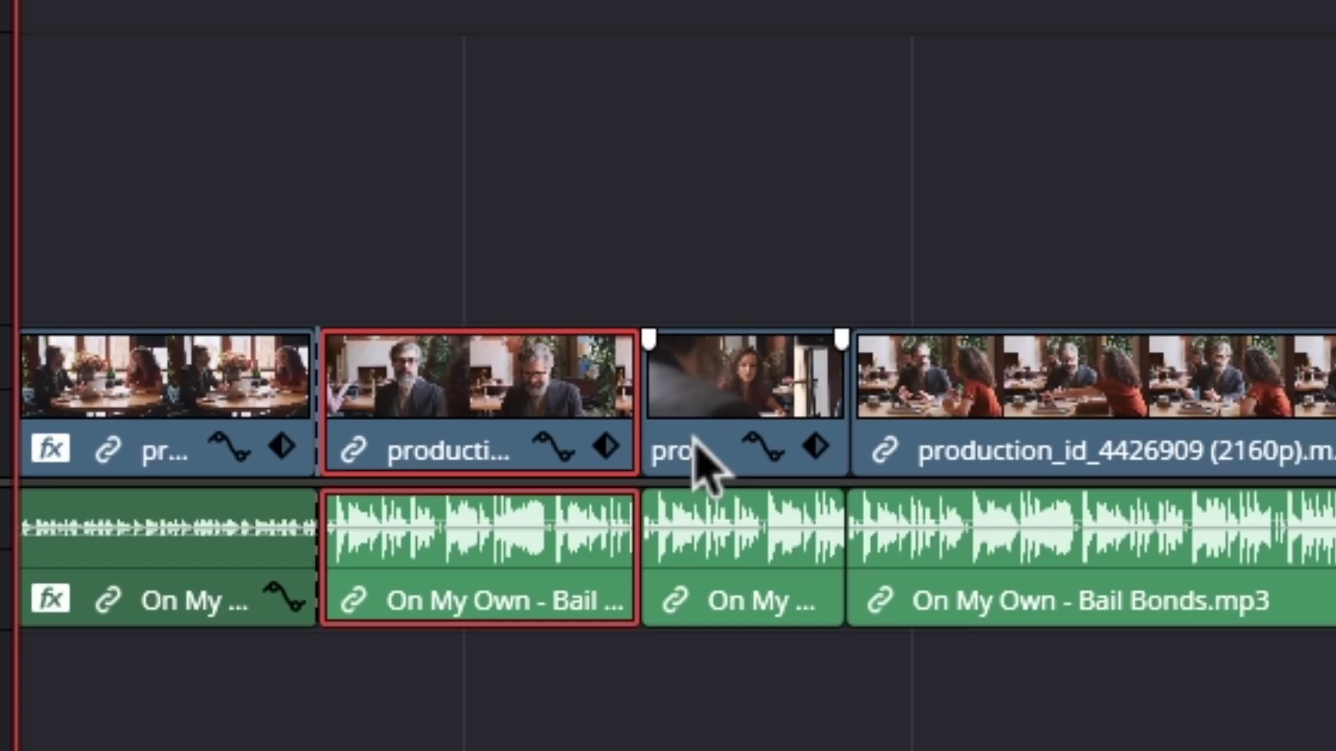
{"action": "left_click", "coordinate": [714, 451], "text": "ctrl"}
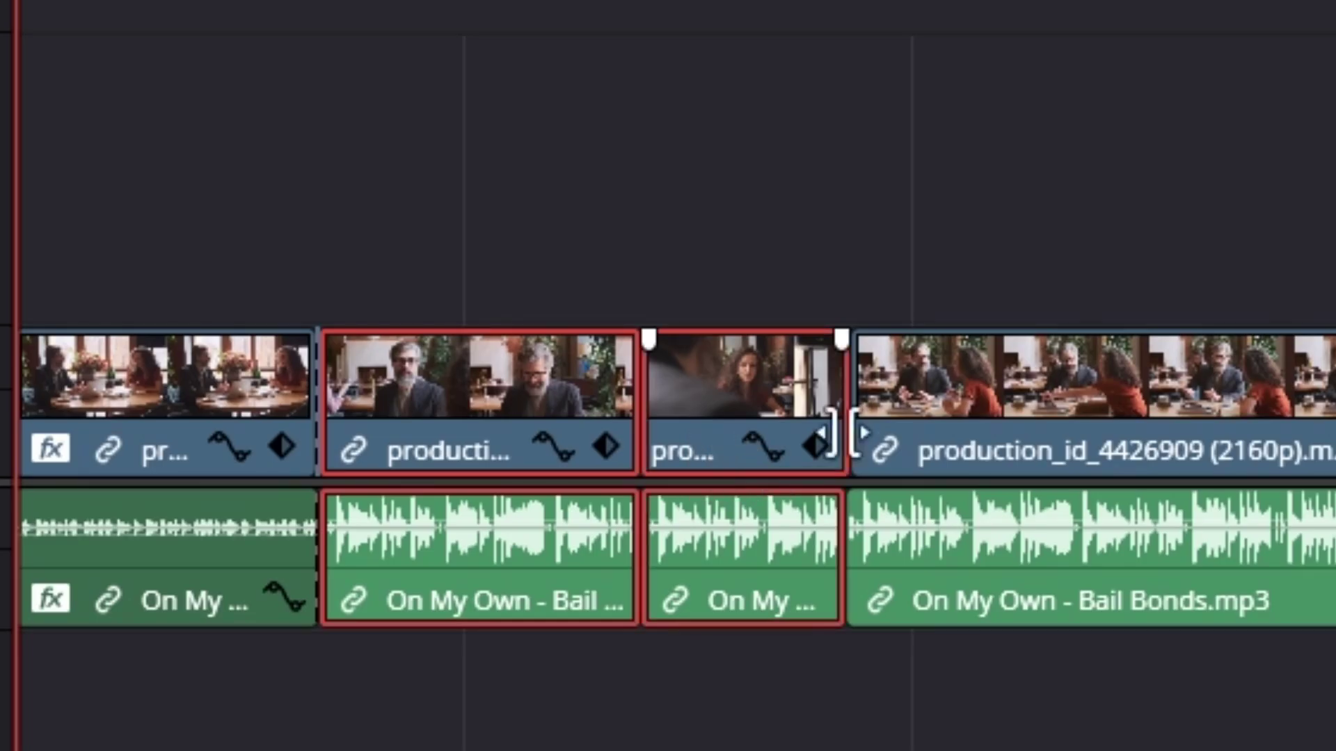
{"action": "left_click", "coordinate": [951, 457], "text": "ctrl"}
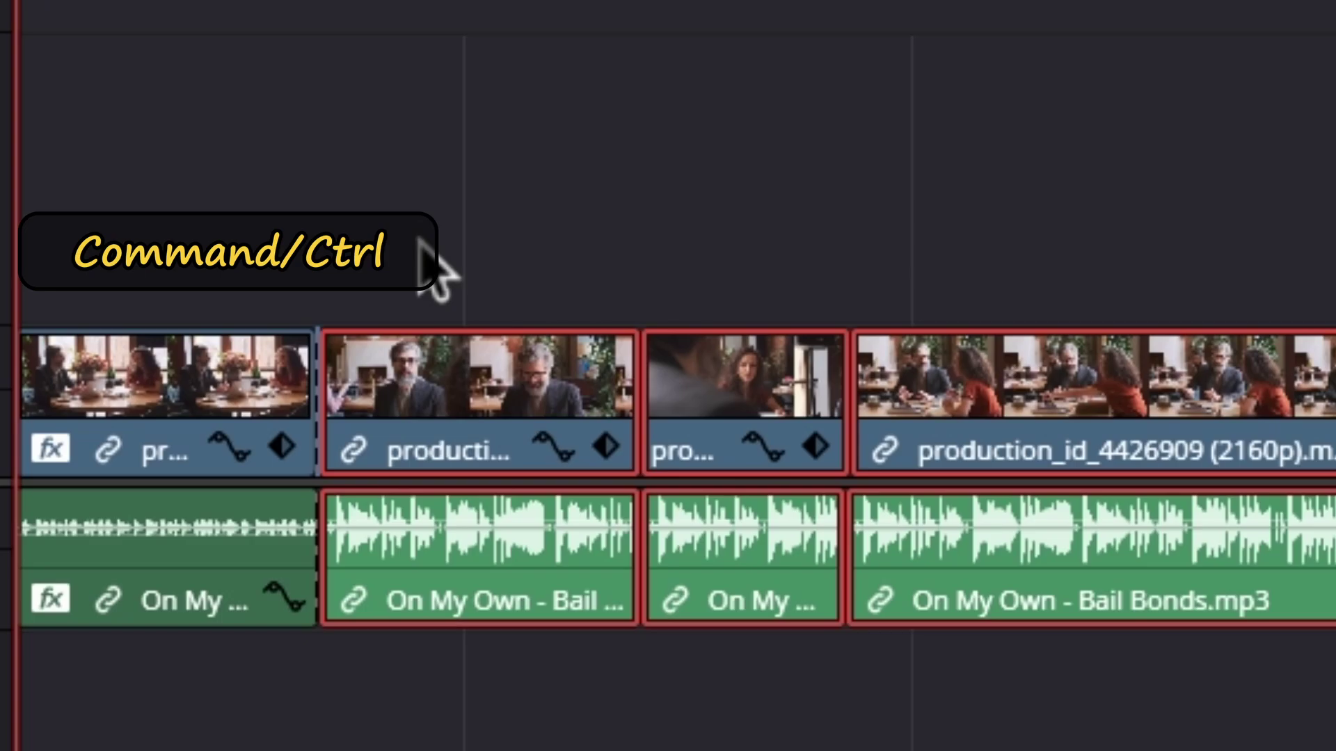
Reselect clips two to four with their audio using a marquee drag.
{"action": "left_click", "coordinate": [436, 273]}
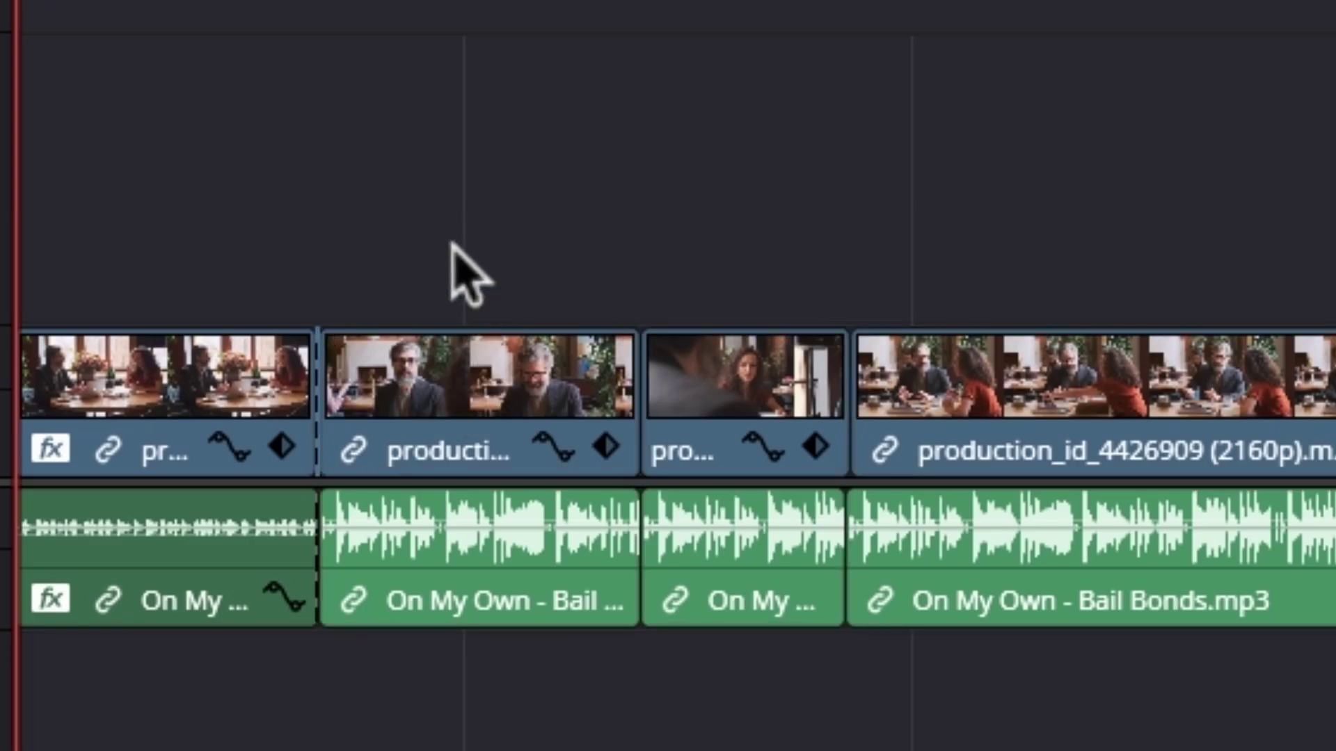
{"action": "left_click_drag", "start_coordinate": [451, 246], "coordinate": [1226, 646]}
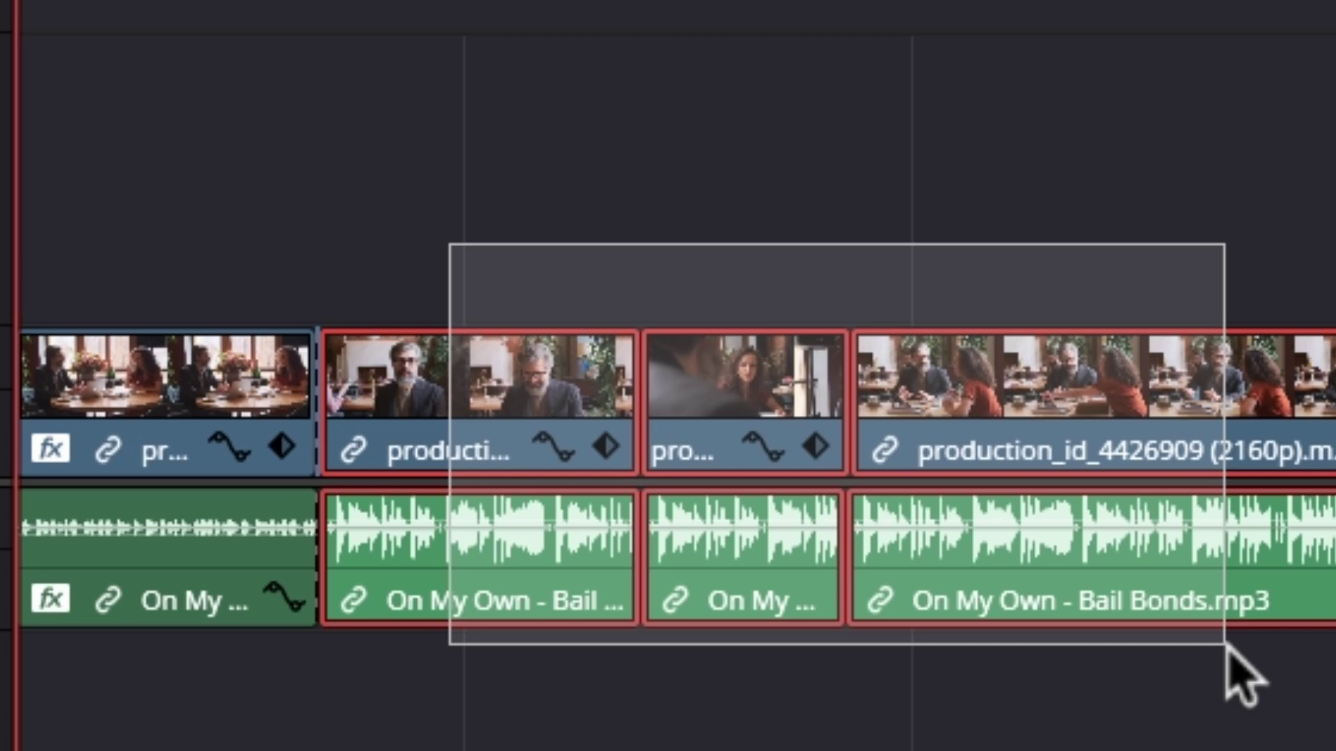
{"action": "left_click_drag", "start_coordinate": [1228, 648], "coordinate": [1260, 686]}
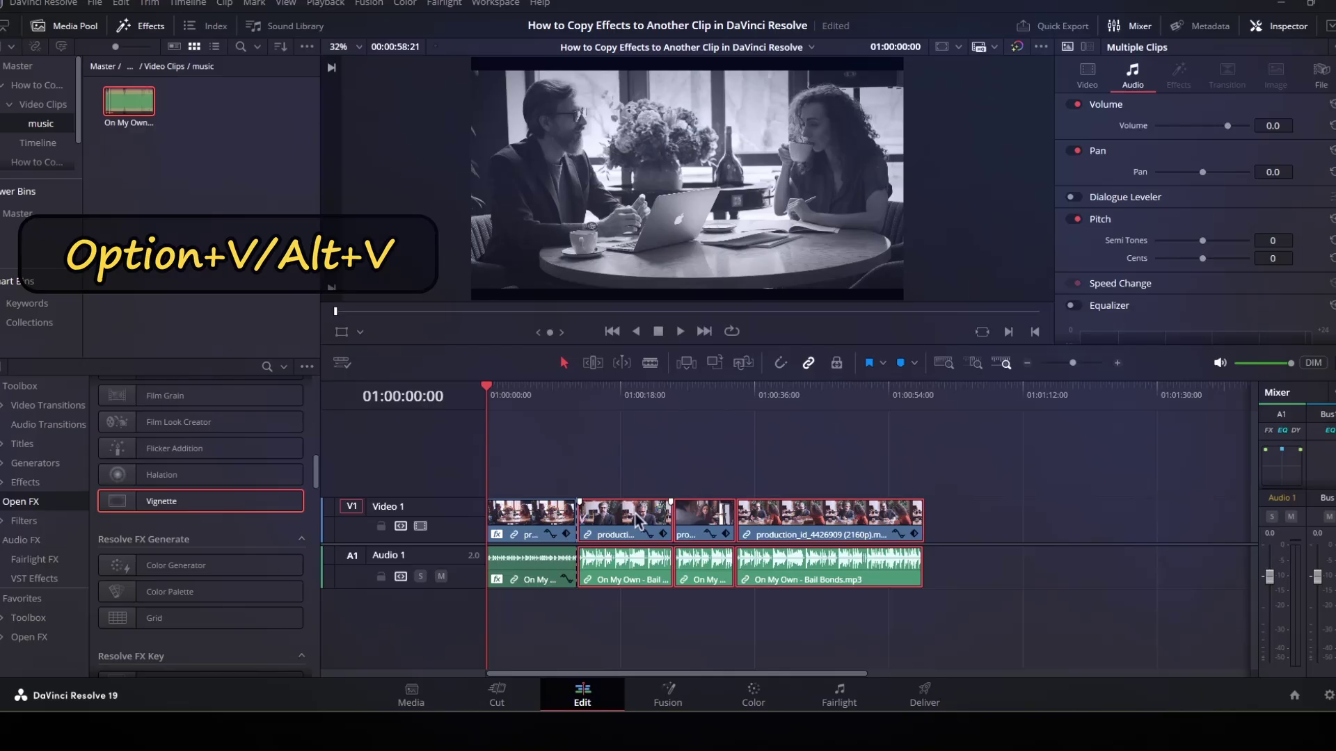
In Paste Attributes, tick Opacity, Zoom and Crop and untick Audio Attributes.
{"action": "key", "text": "alt+v"}
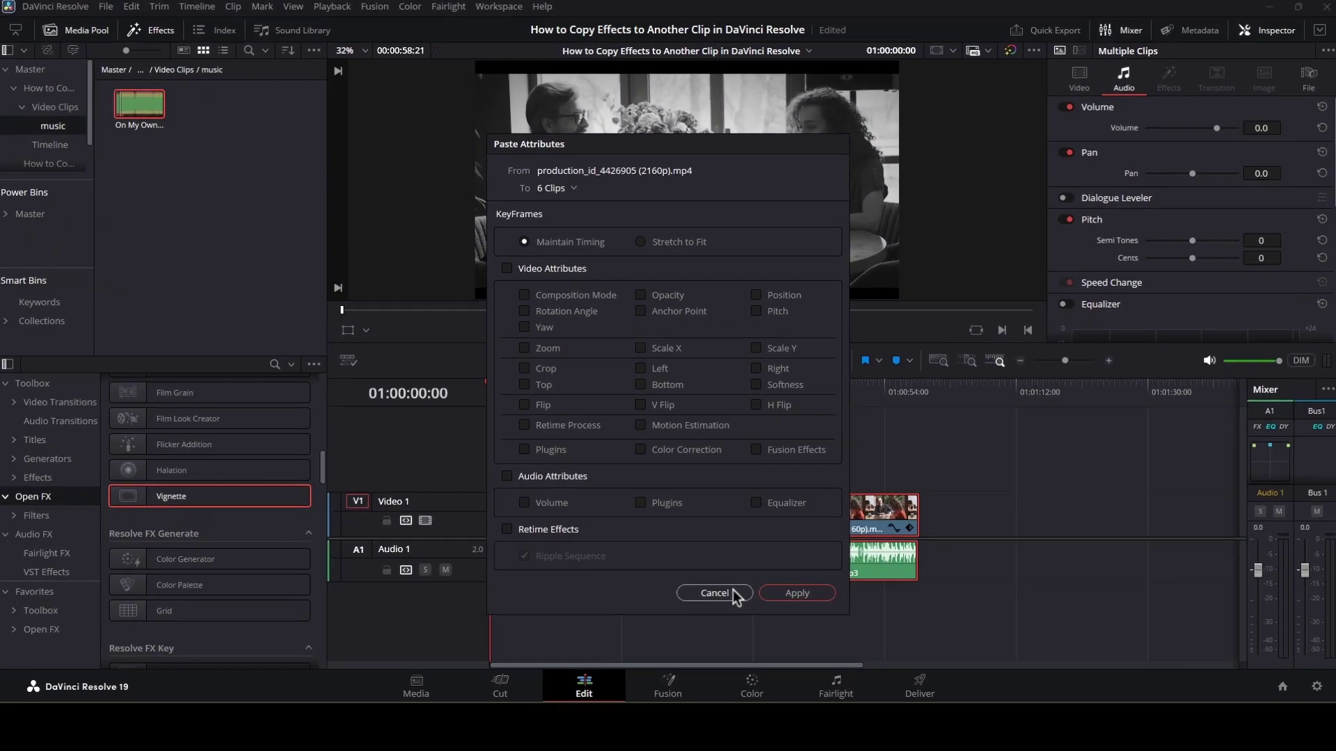
{"action": "left_click", "coordinate": [737, 722]}
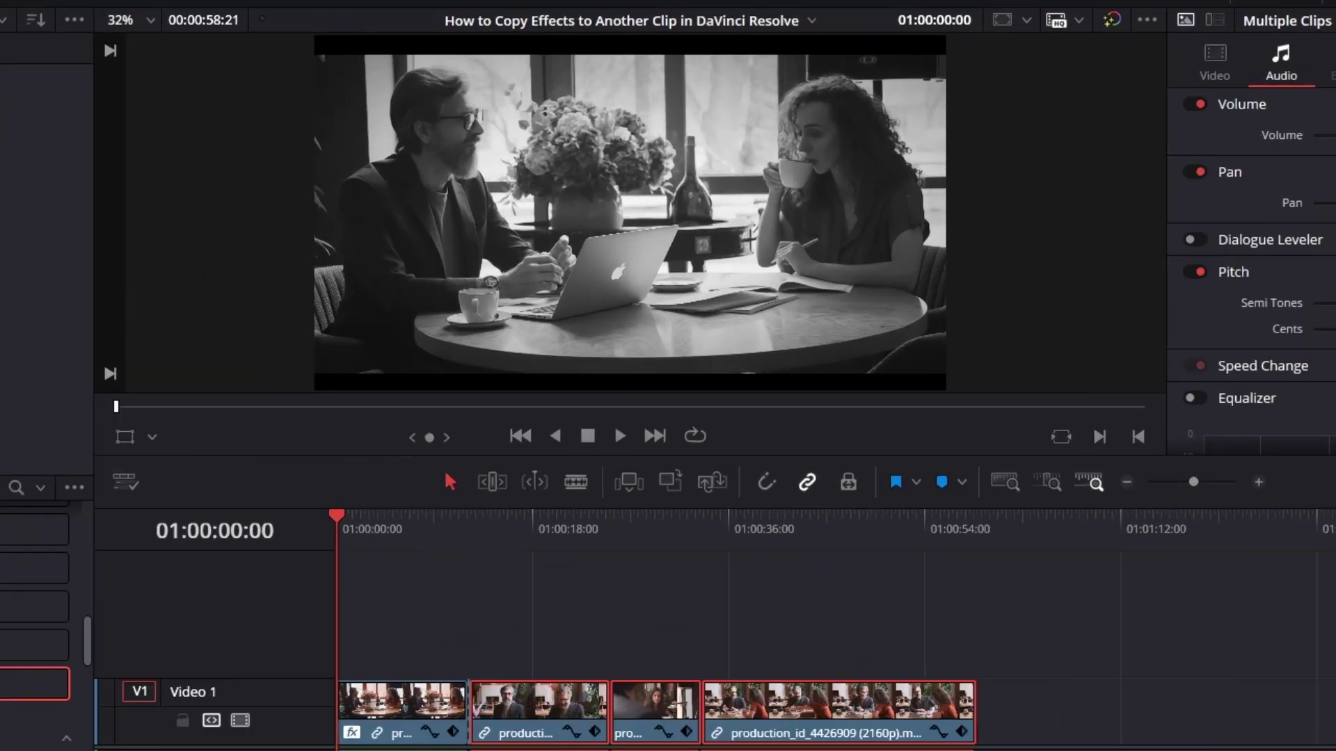
{"action": "right_click", "coordinate": [626, 501]}
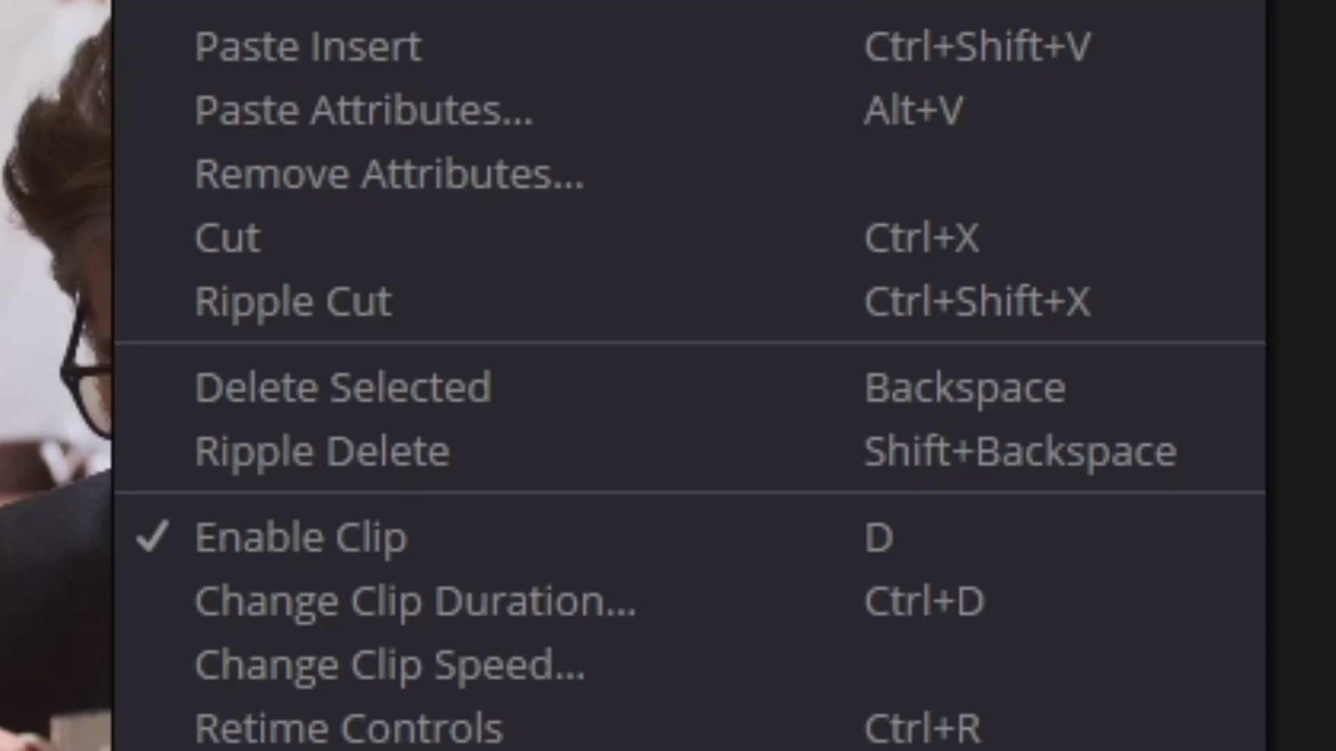
{"action": "left_click", "coordinate": [280, 124]}
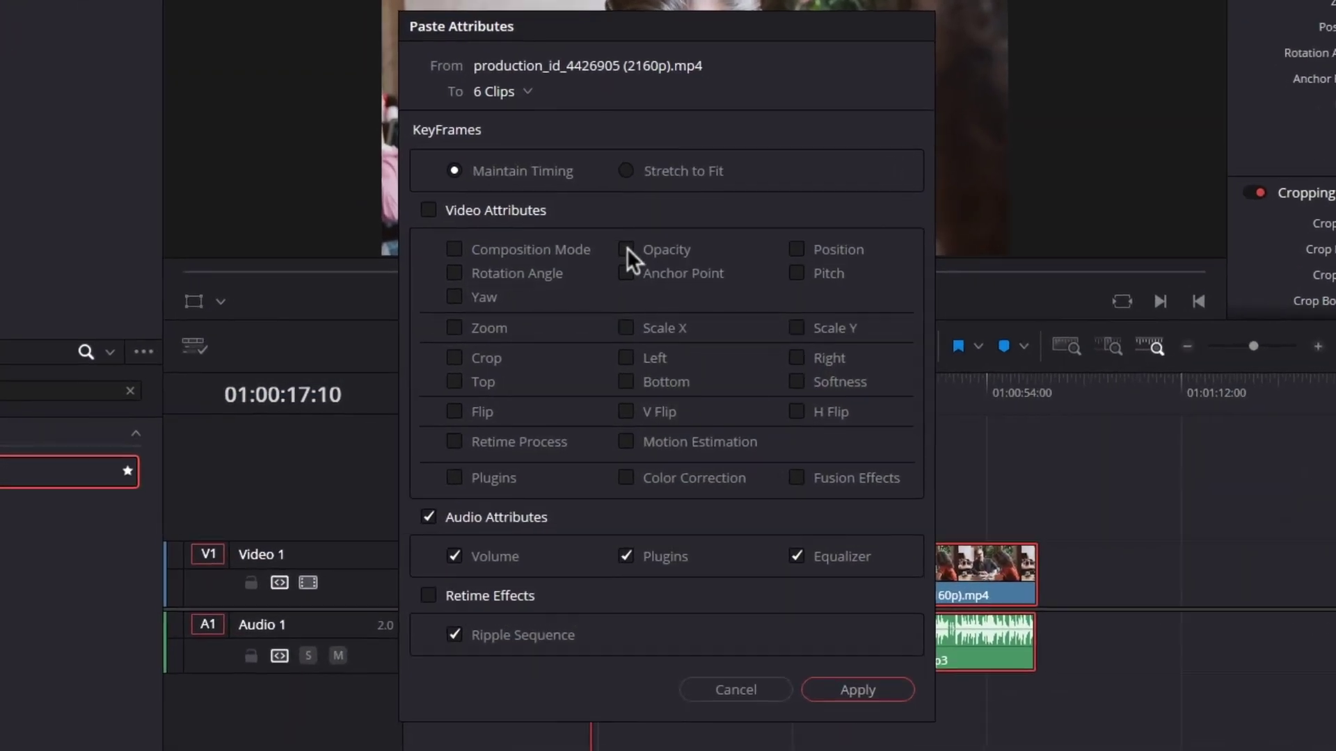
{"action": "left_click", "coordinate": [636, 281]}
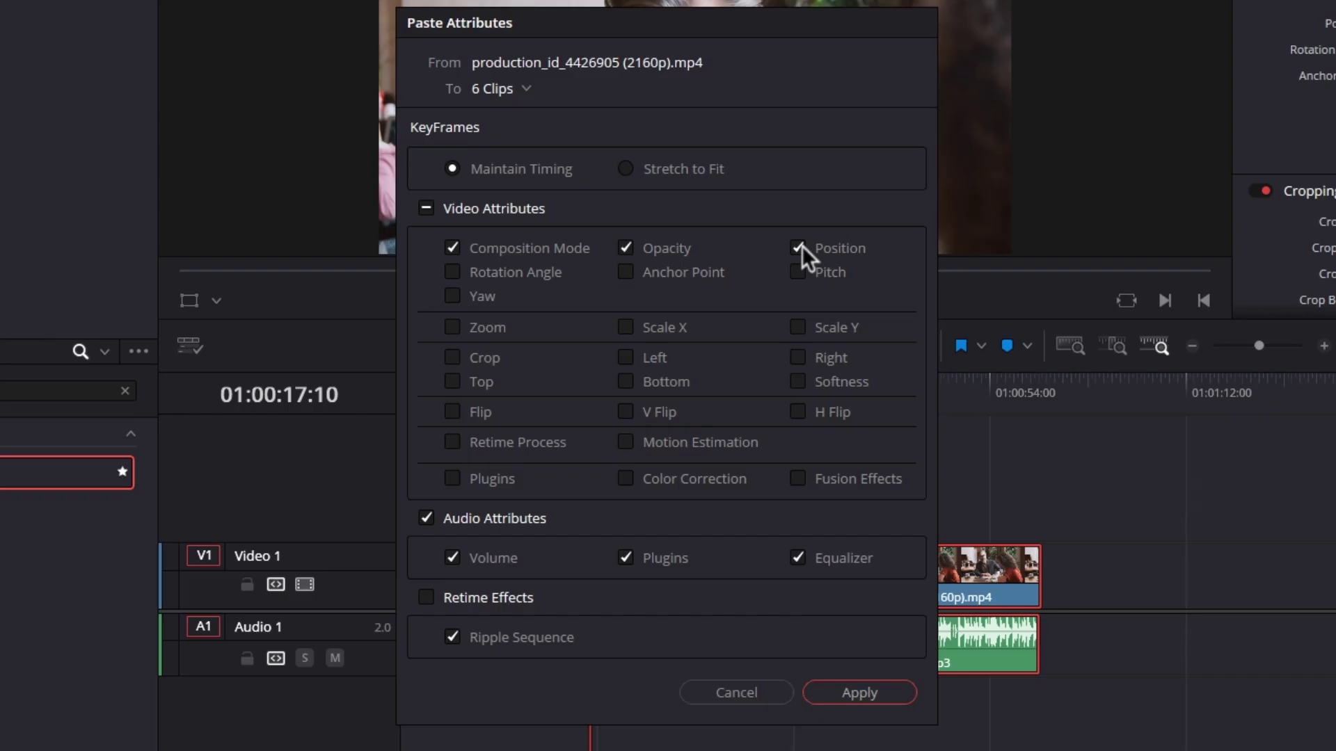
{"action": "left_click", "coordinate": [452, 328]}
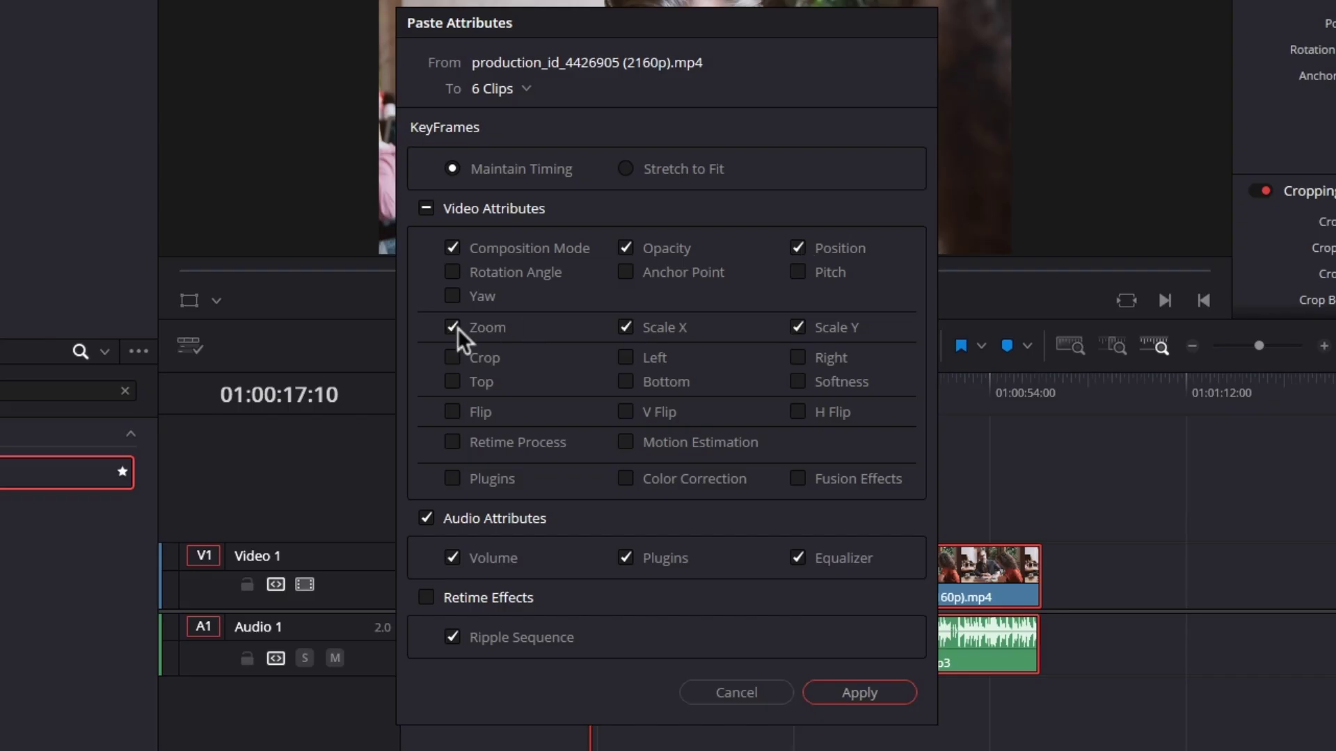
{"action": "left_click", "coordinate": [432, 515]}
{"action": "left_click", "coordinate": [453, 357]}
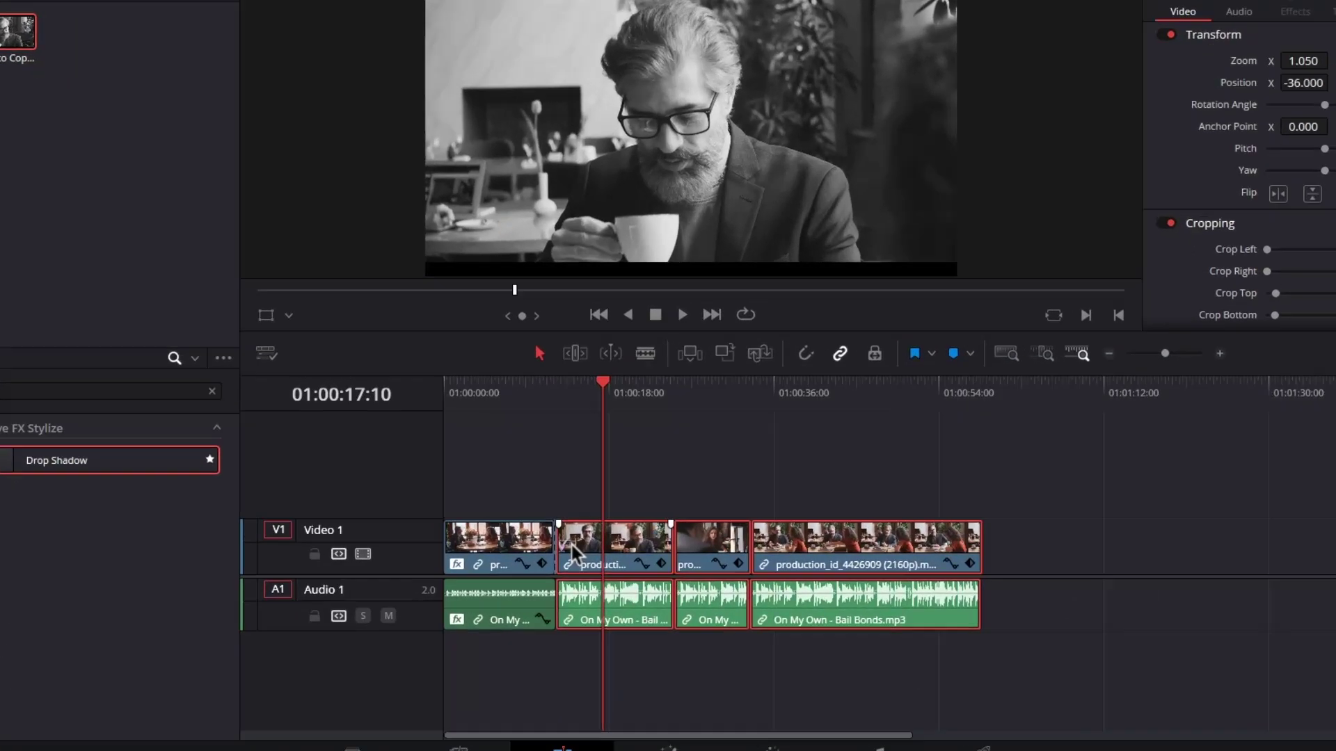
Apply the video attributes, including Plugins and Fusion Effects, to the selected clips.
{"action": "key", "text": "alt+v"}
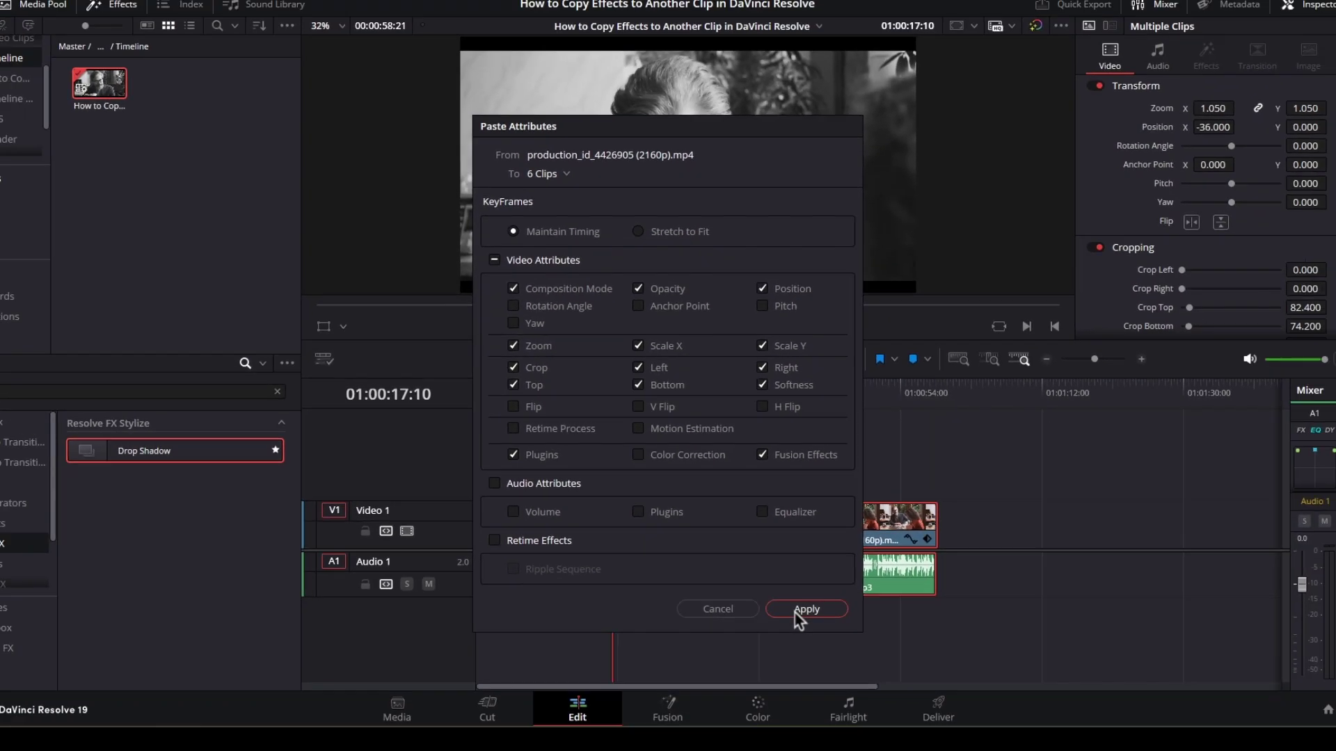
{"action": "left_click", "coordinate": [798, 611]}
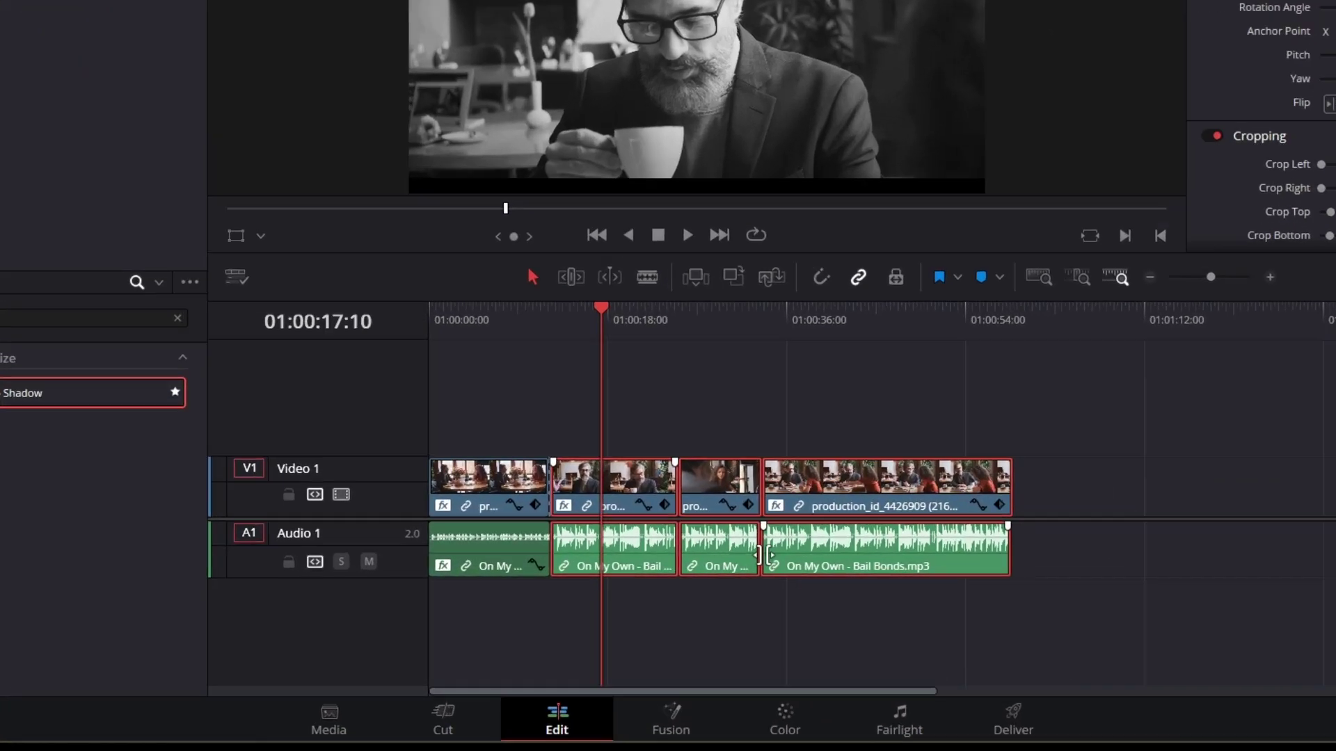
Re-apply the pasted attributes with Audio Attributes and Retime Effects also ticked.
{"action": "key", "text": "alt+v"}
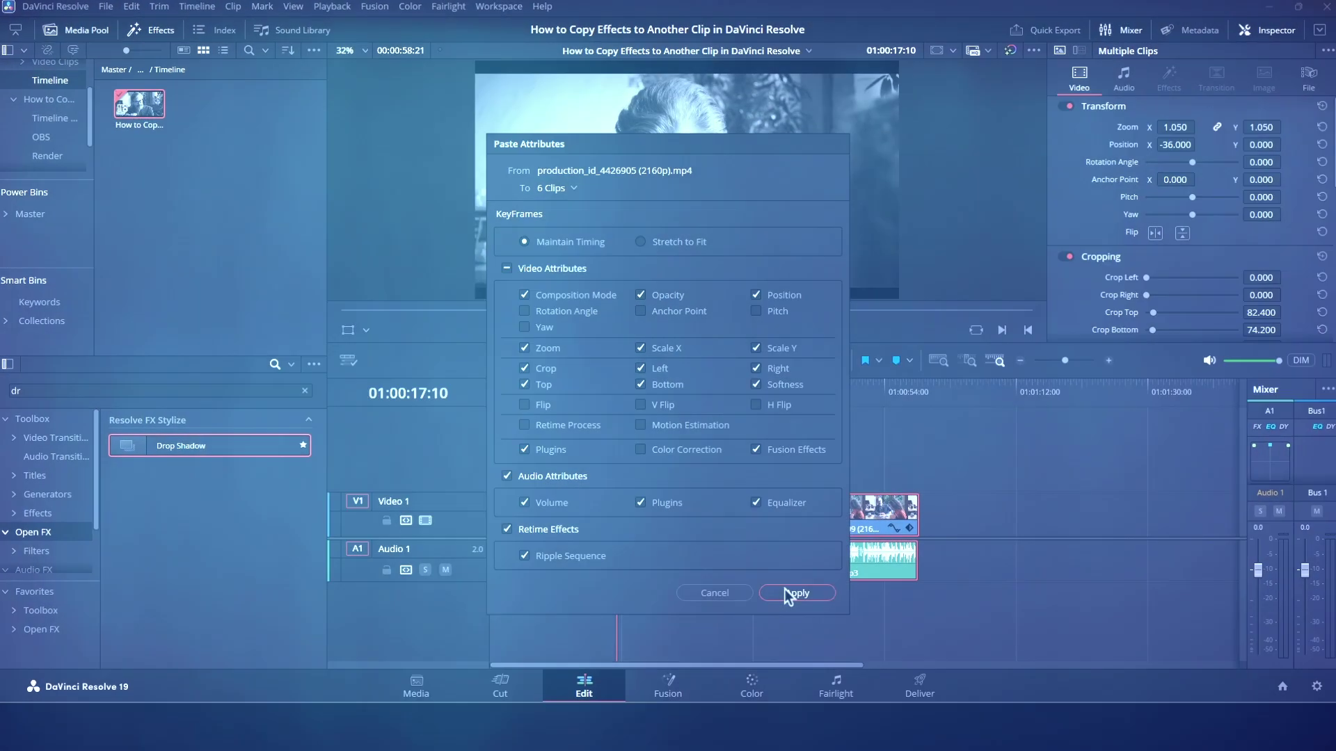
{"action": "left_click", "coordinate": [859, 691]}
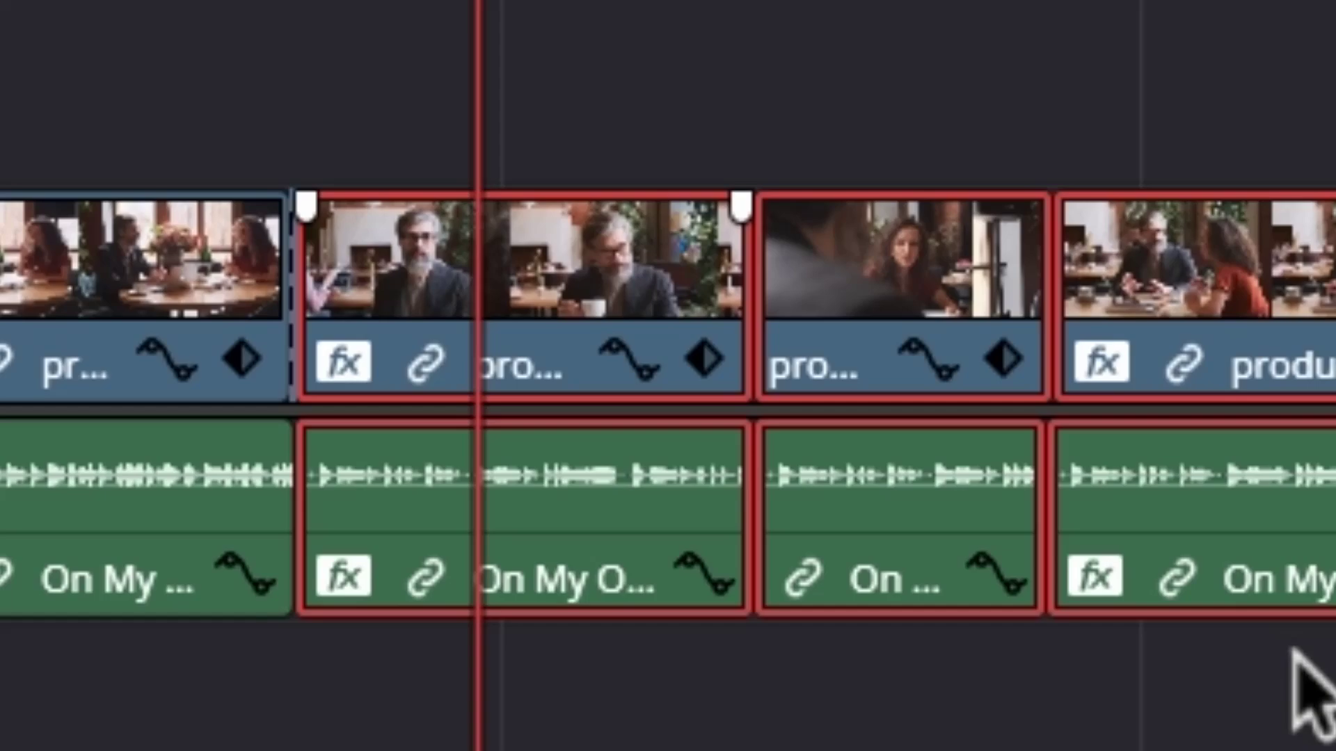